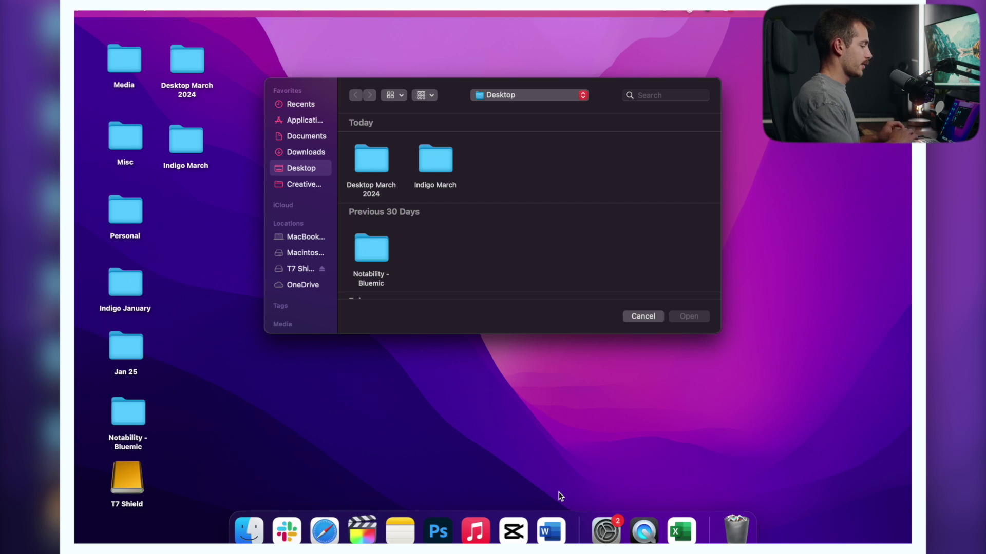
Remove Excel and Word from the Dock.
click(648, 319)
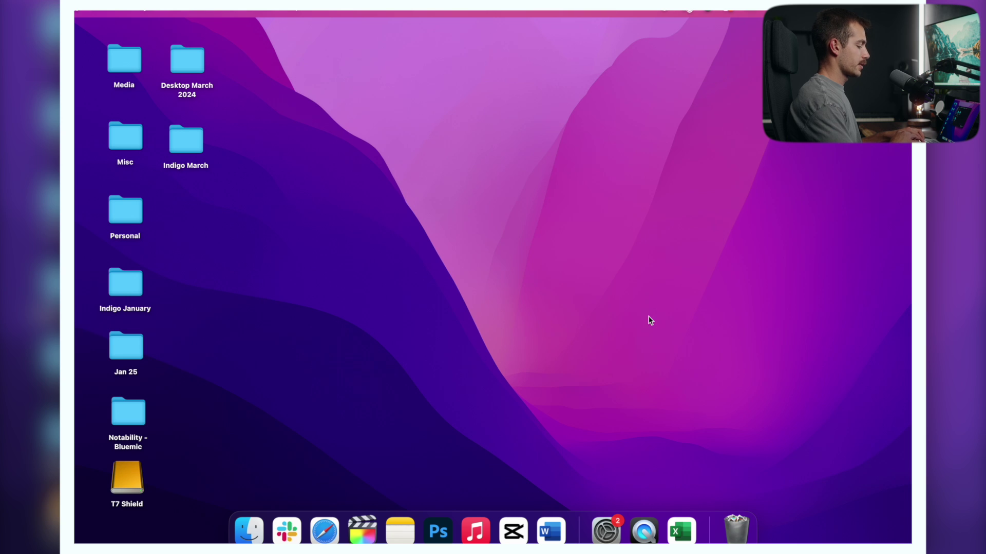
drag(682, 531, 689, 315)
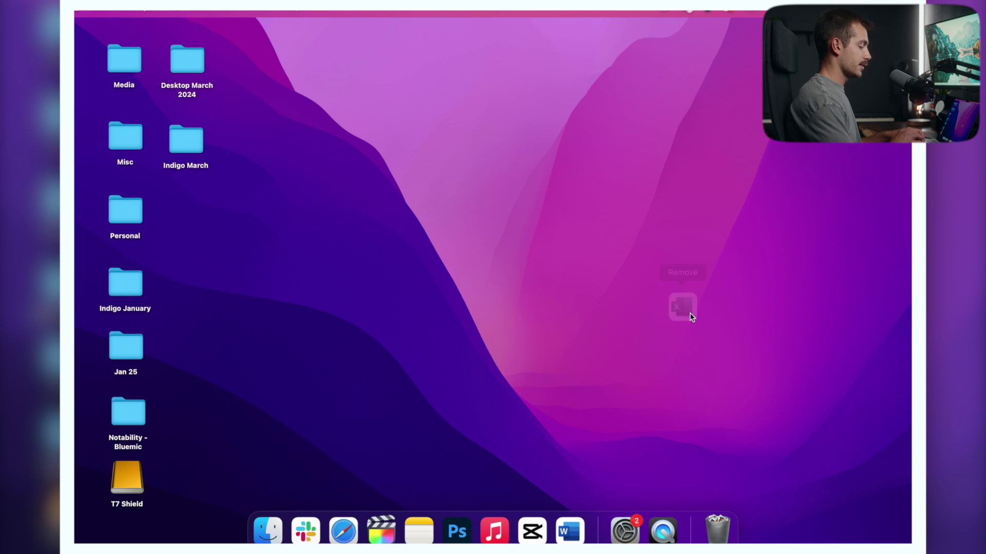
drag(569, 531, 583, 233)
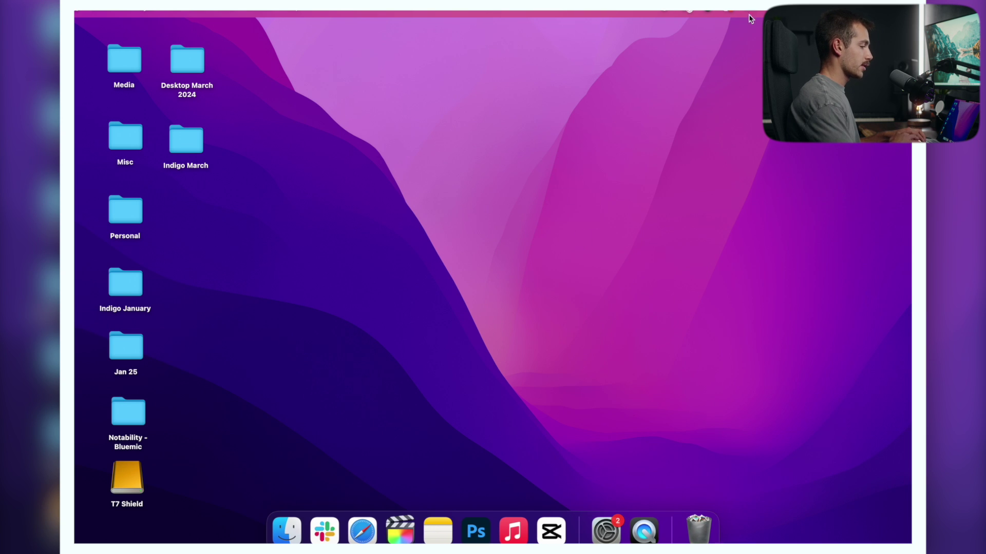
Open a Finder window showing the Applications folder's Microsoft apps.
click(294, 526)
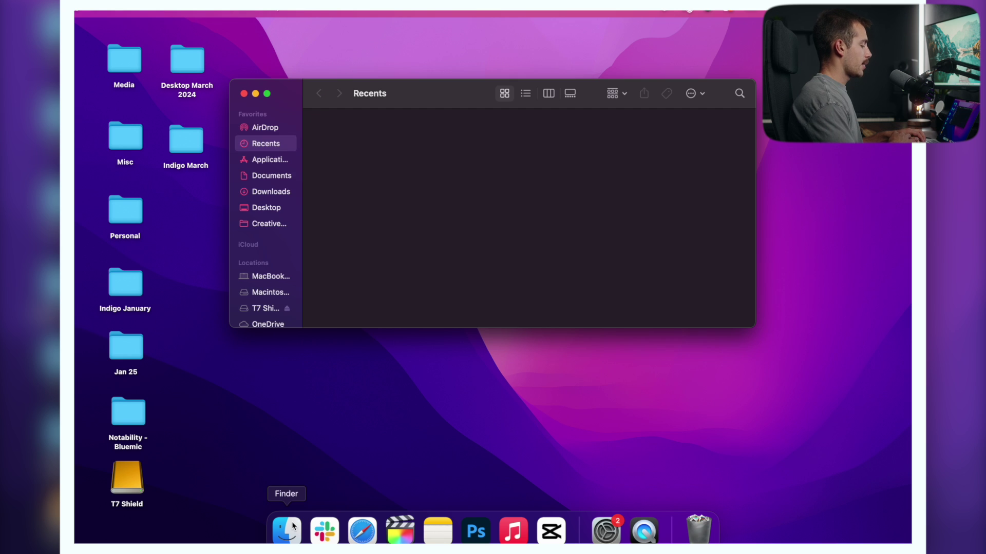
click(268, 163)
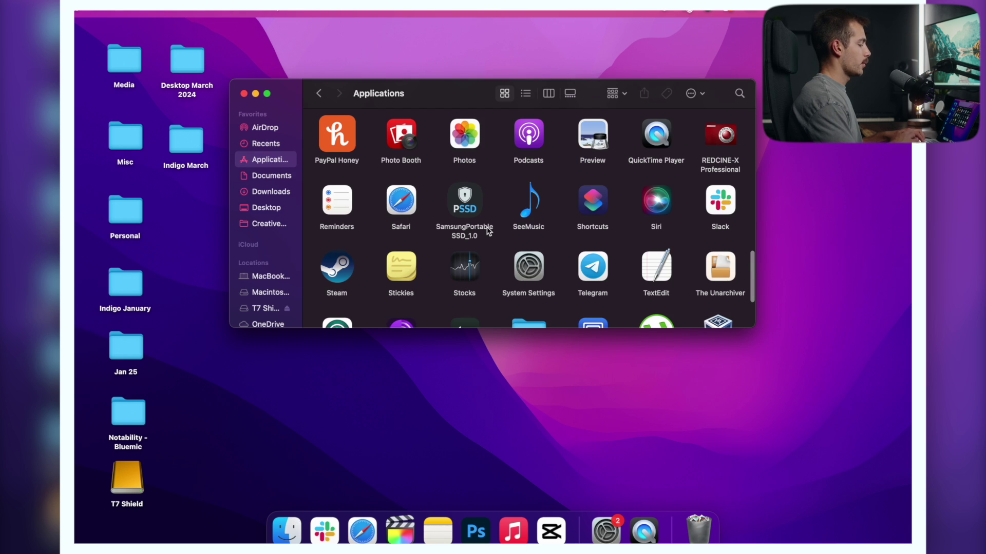
scroll(489, 231, down, 3)
scroll(489, 231, up, 12)
scroll(488, 231, down, 2)
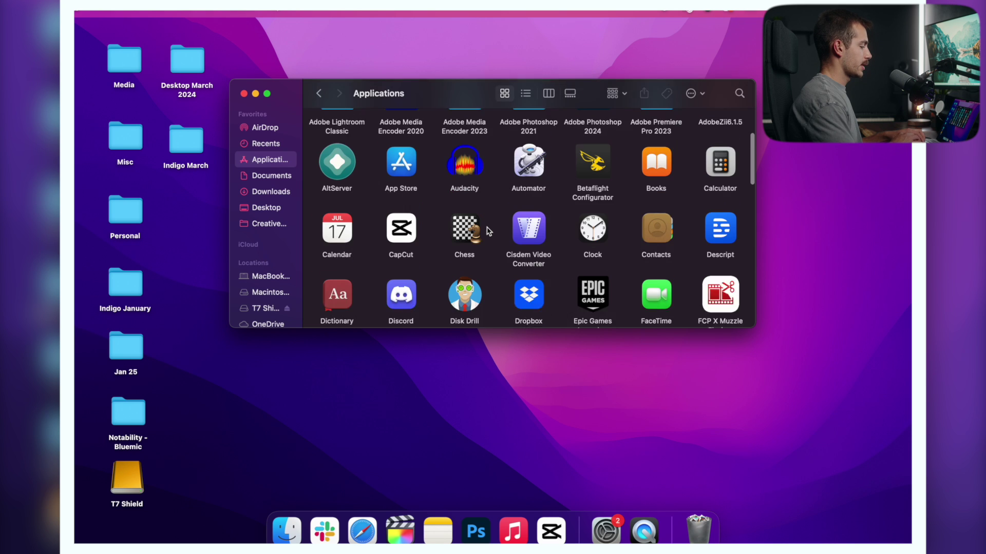
scroll(489, 231, down, 5)
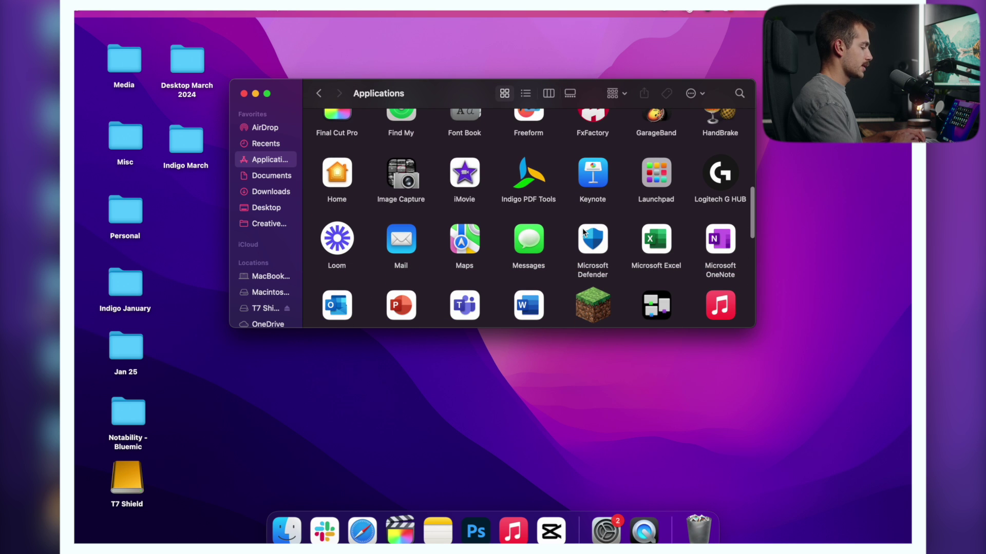
scroll(613, 229, down, 2)
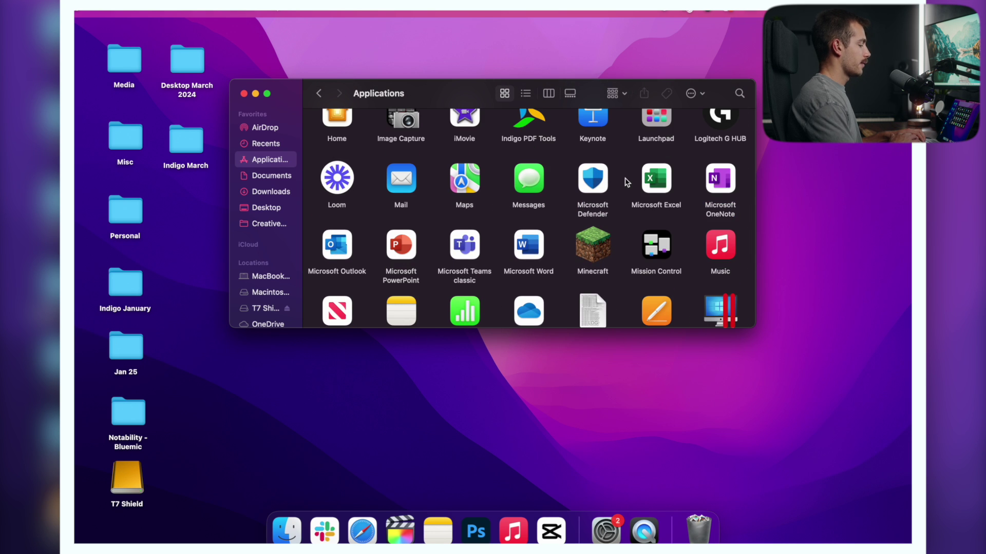
Move Microsoft Excel to the Trash, authorizing with the account password.
click(648, 186)
right_click(651, 184)
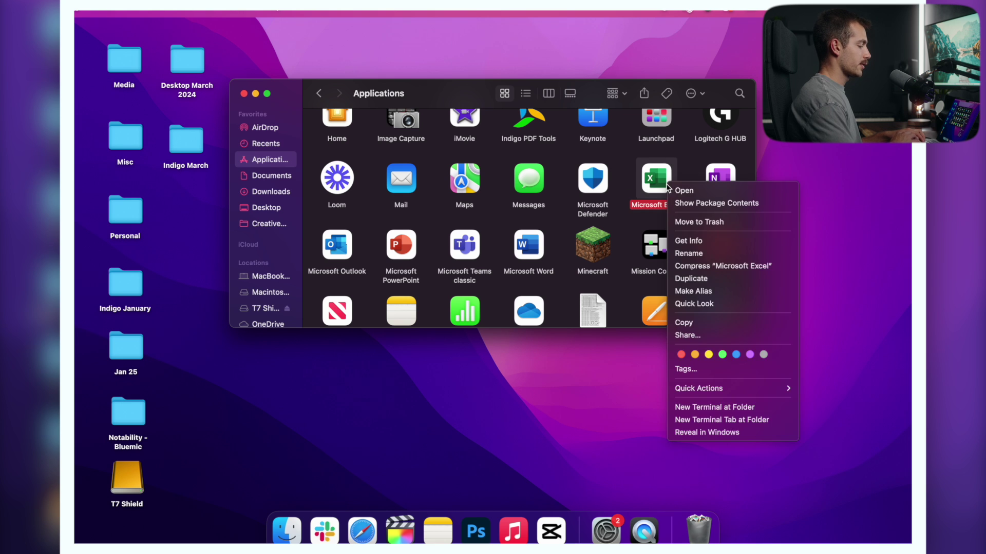
key(Escape)
click(654, 179)
right_click(654, 180)
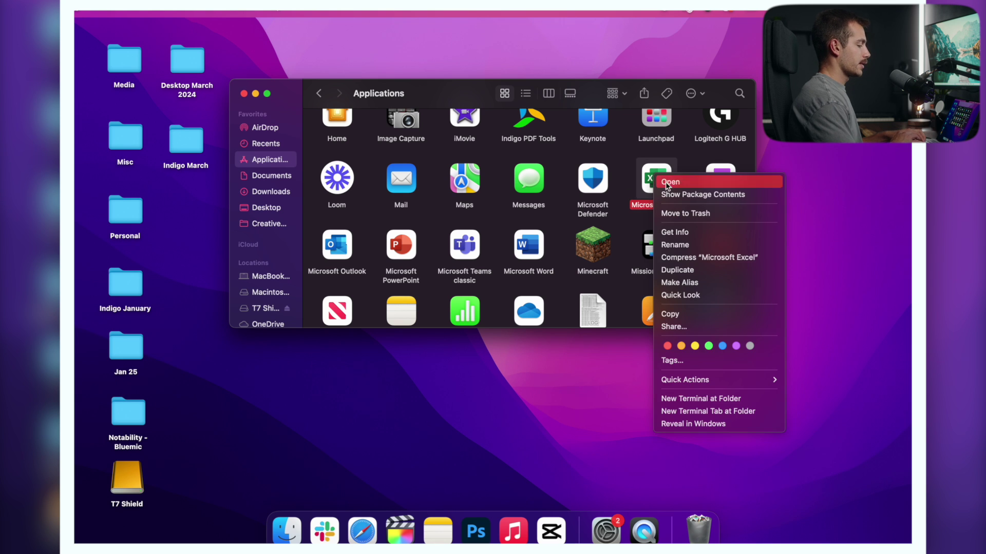
click(688, 215)
text(••••)
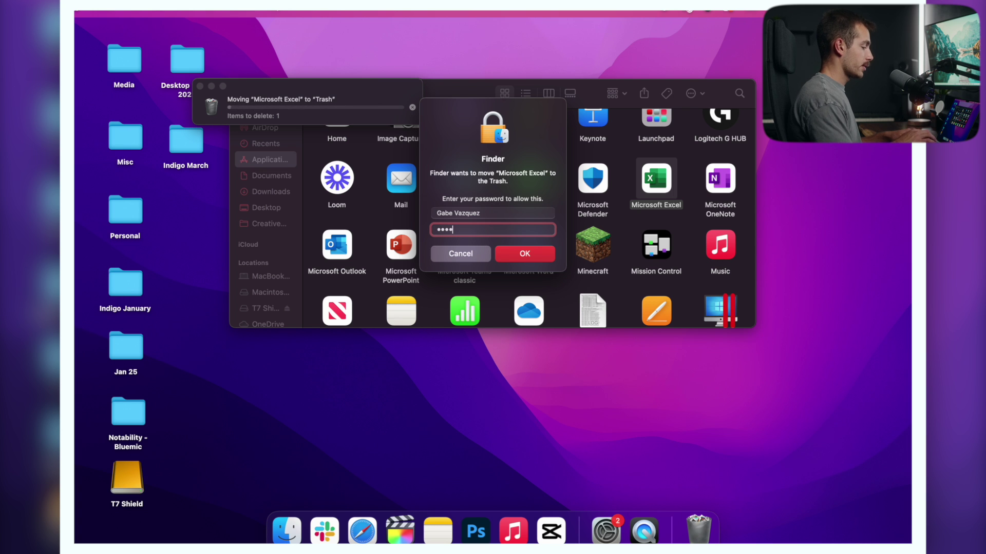
key(Return)
Trash Outlook, OneNote, PowerPoint, Teams classic and Word together, then close Finder.
super+click(715, 189)
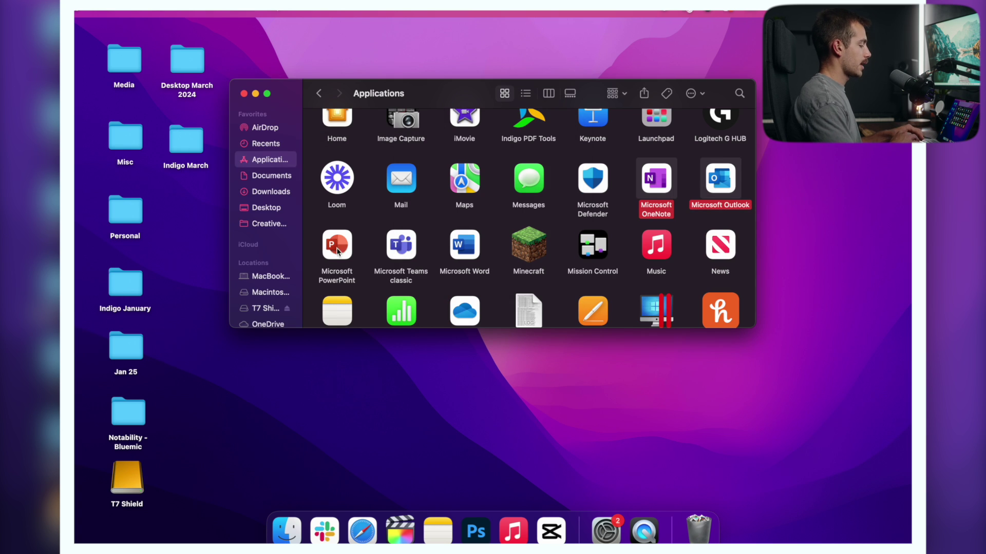
super+click(334, 251)
super+click(402, 255)
super+click(464, 251)
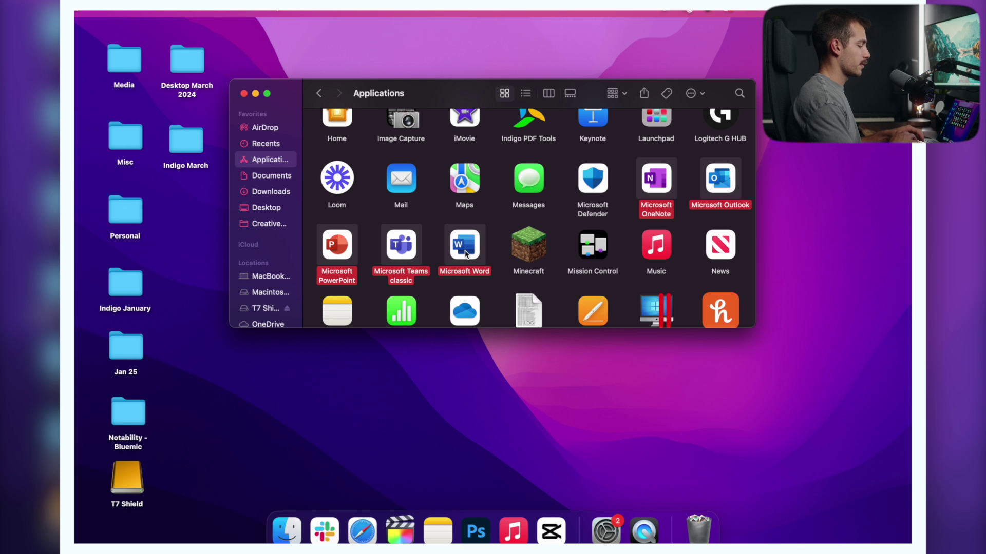
right_click(465, 251)
click(515, 288)
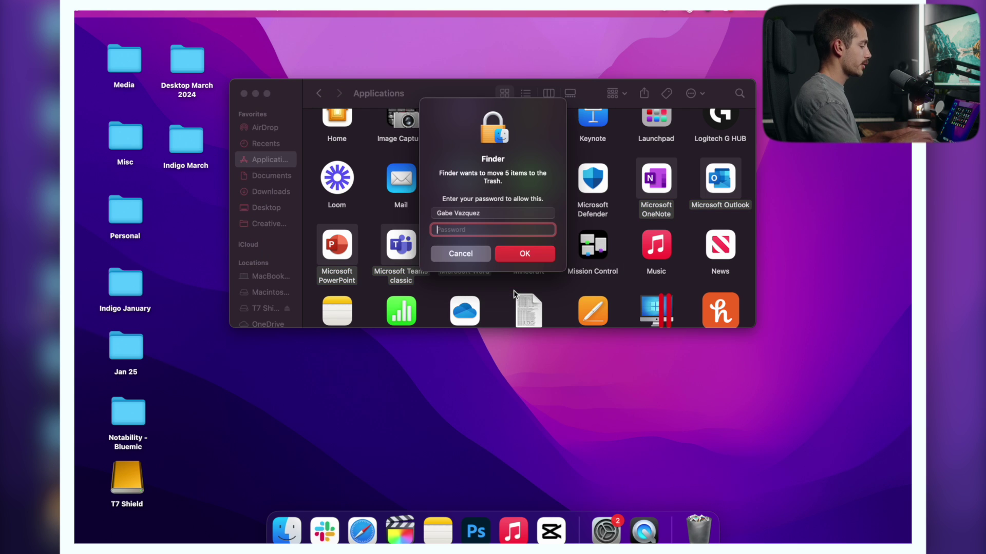
text(****)
key(Return)
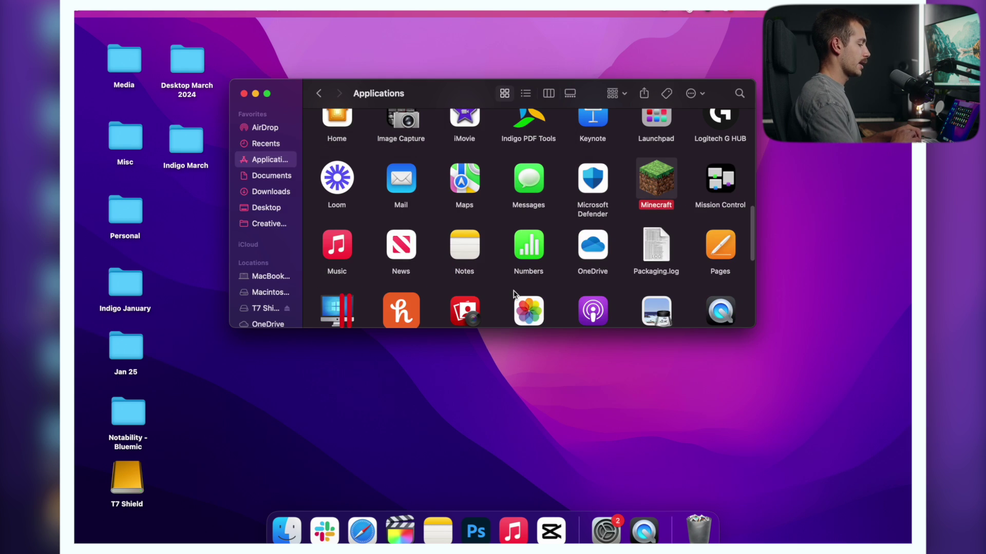
scroll(529, 205, up, 10)
click(244, 94)
key(super+space)
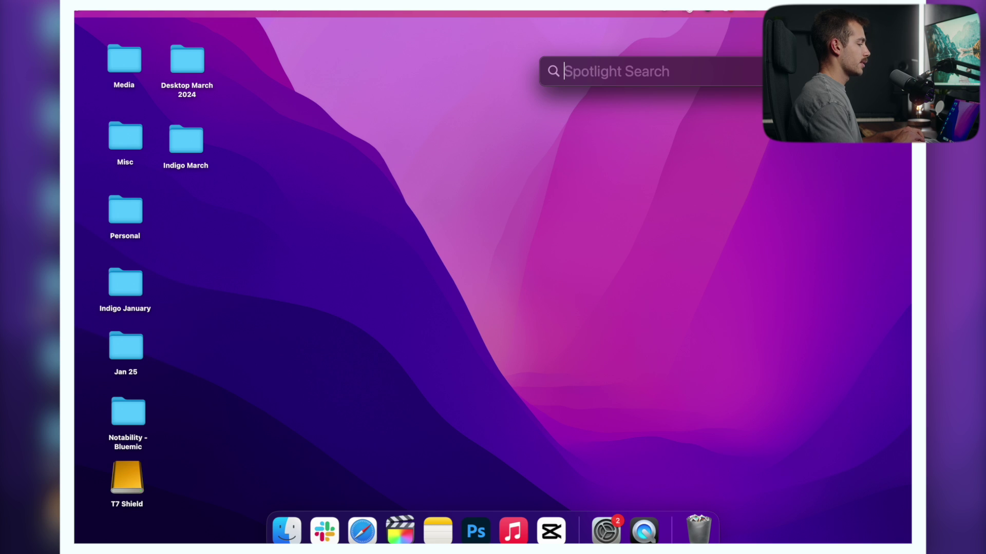
text(office)
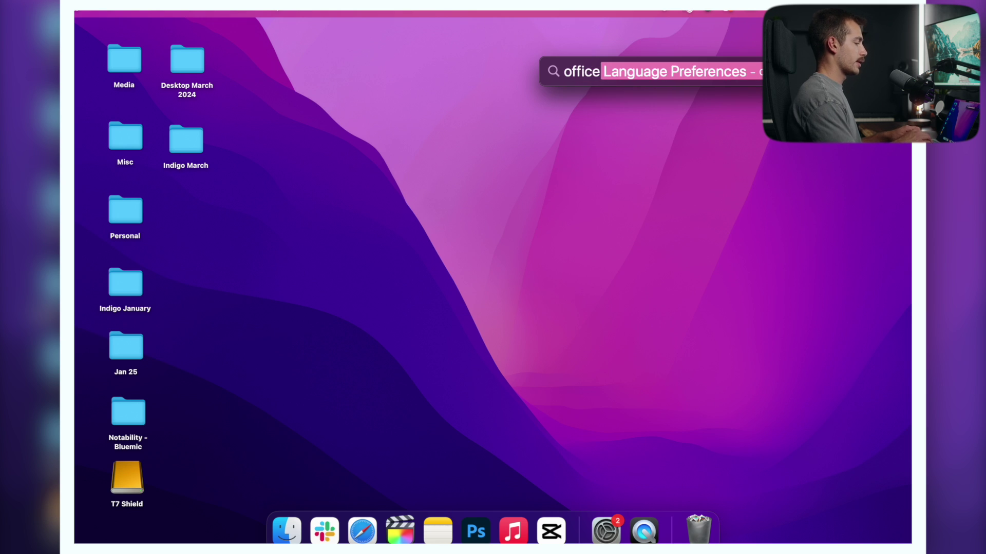
scroll(594, 203, down, 5)
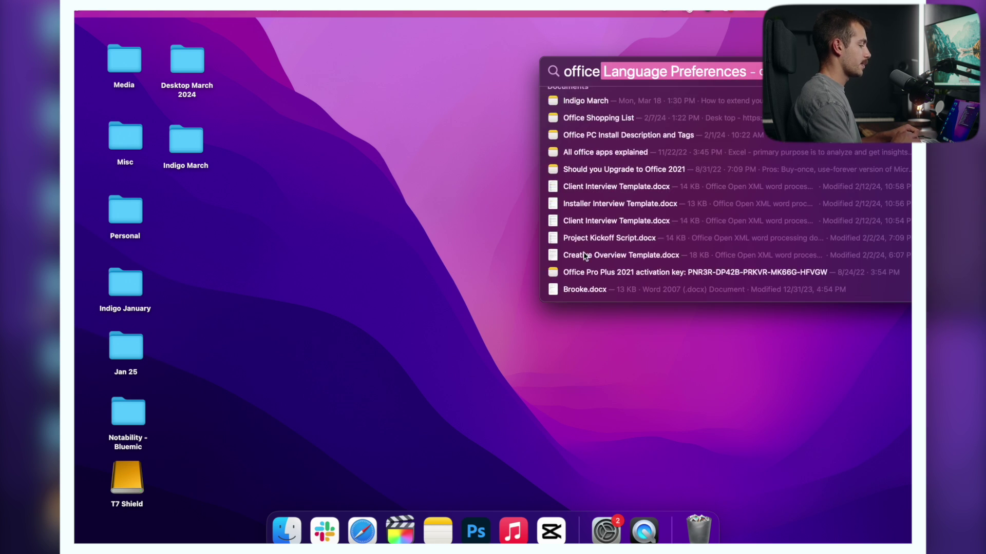
scroll(584, 257, up, 3)
scroll(584, 257, down, 10)
scroll(584, 257, up, 3)
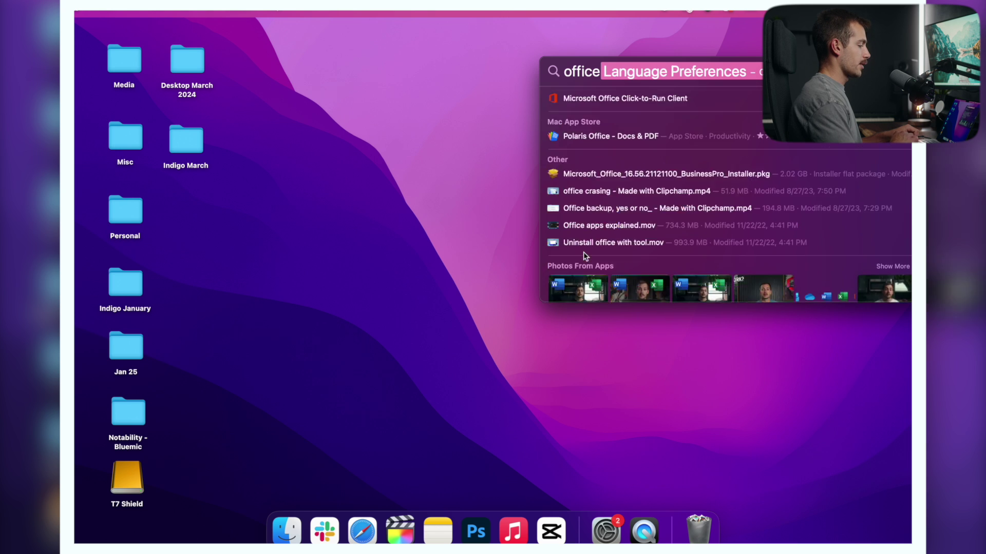
scroll(584, 256, up, 3)
click(475, 273)
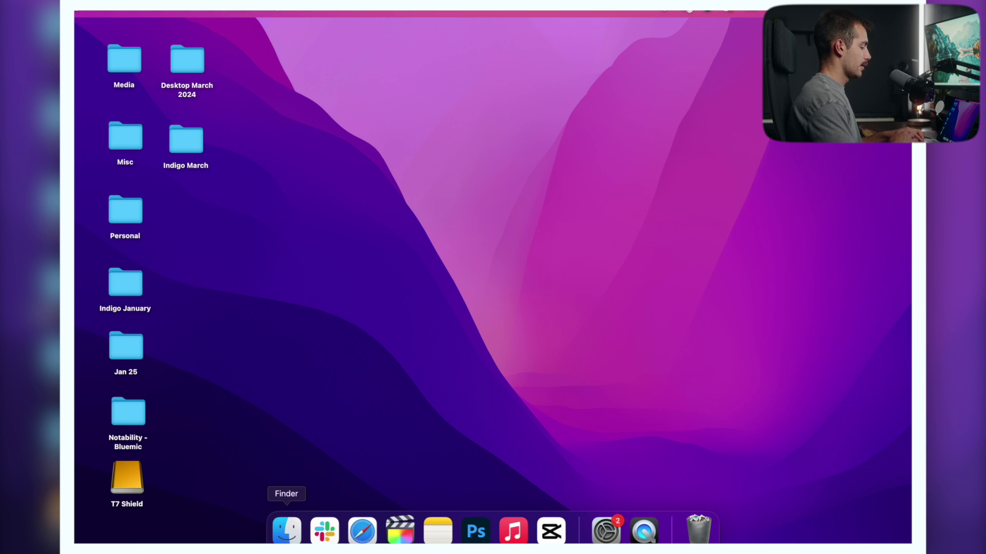
Search This Mac for 'office' to review leftover files, then cancel and close Finder.
click(286, 531)
click(739, 93)
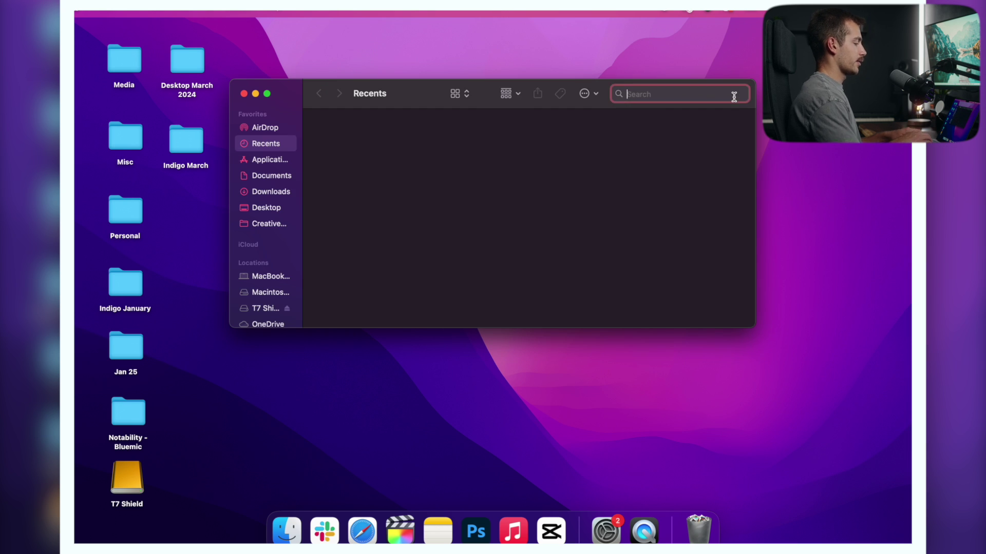
text(office)
key(Return)
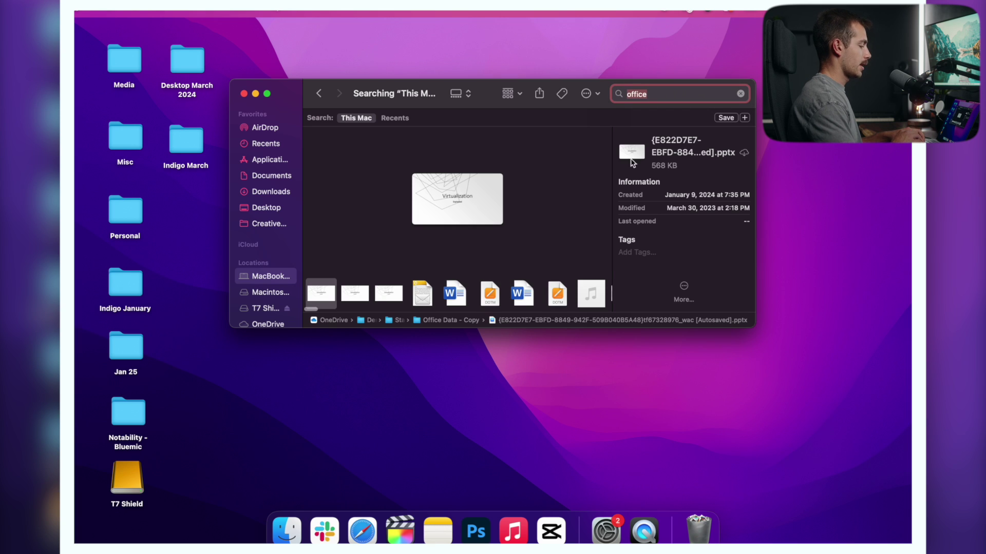
scroll(506, 256, right, 2)
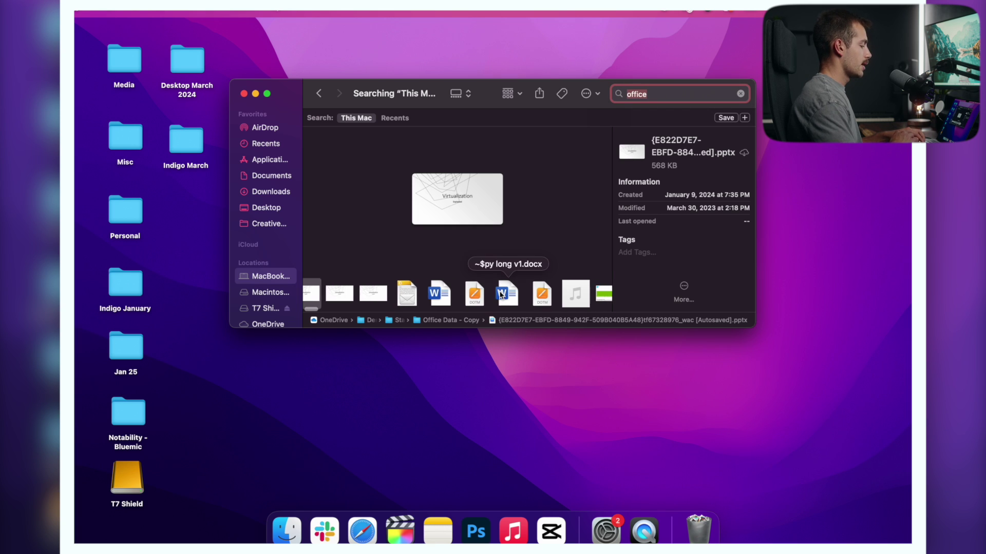
scroll(493, 292, right, 2)
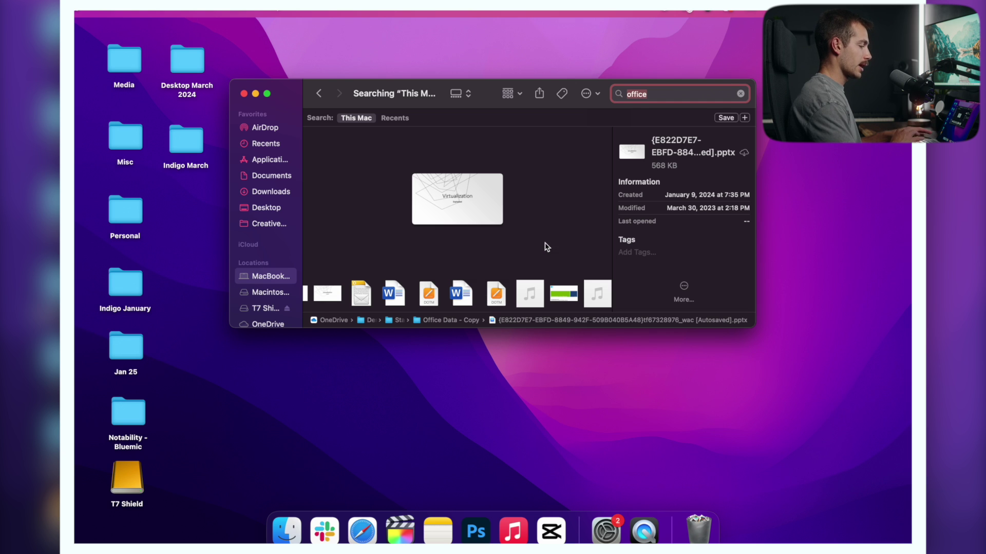
key(Escape)
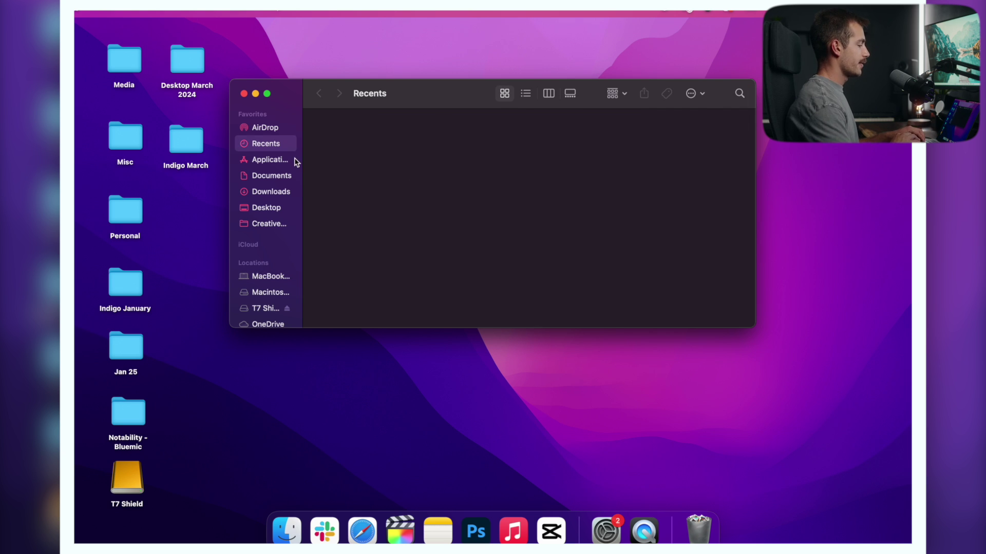
click(244, 94)
Load setup.office.com in Safari and continue with the existing Microsoft account.
click(362, 531)
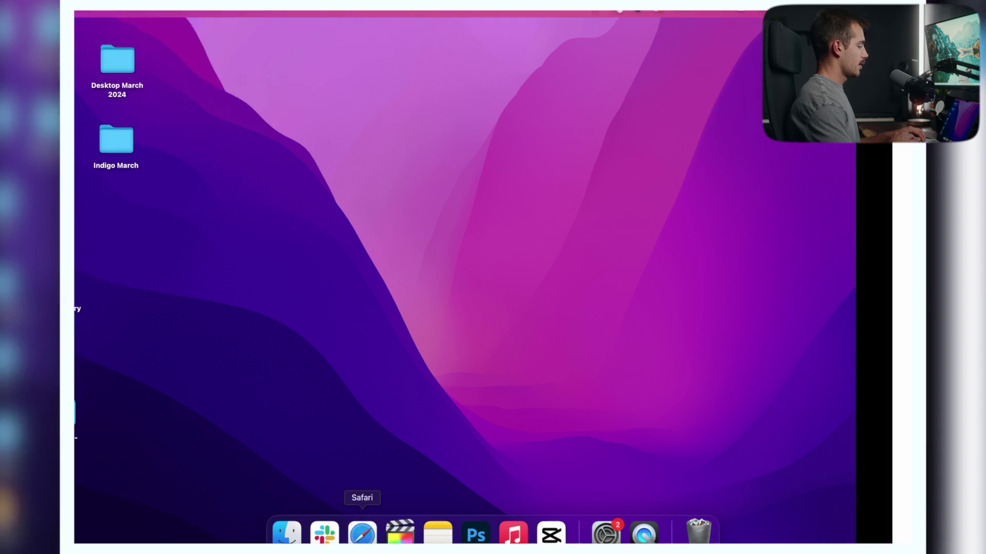
click(444, 39)
text(setup.office.com)
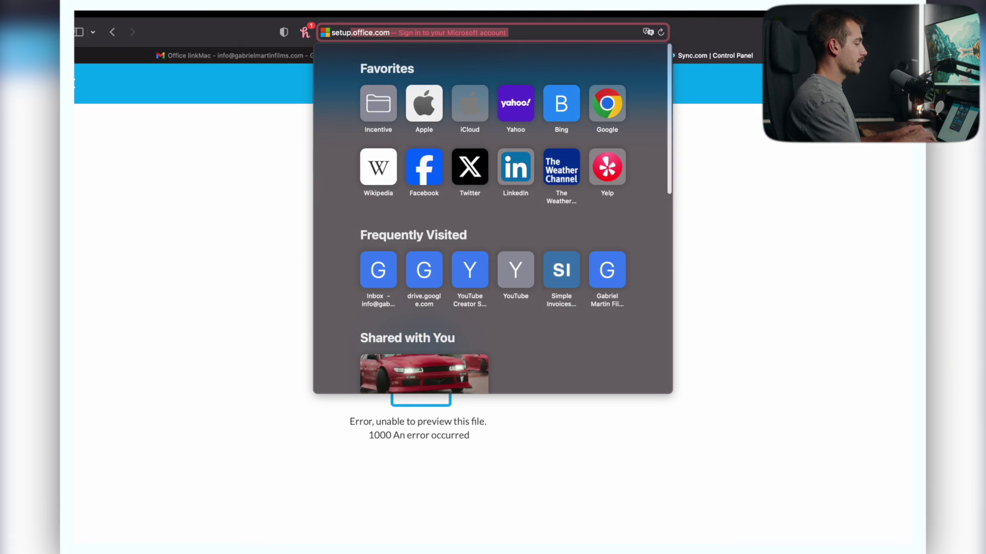
key(Return)
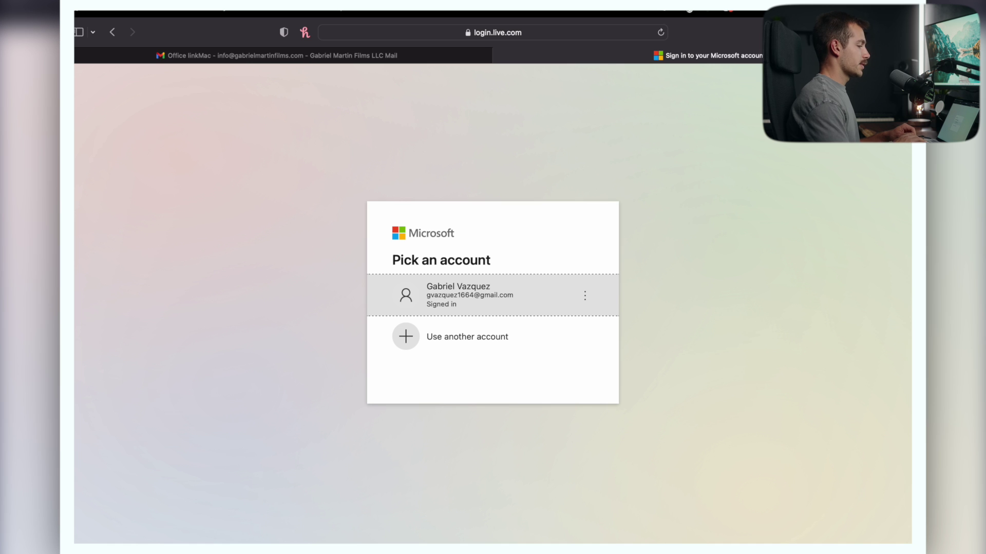
click(452, 282)
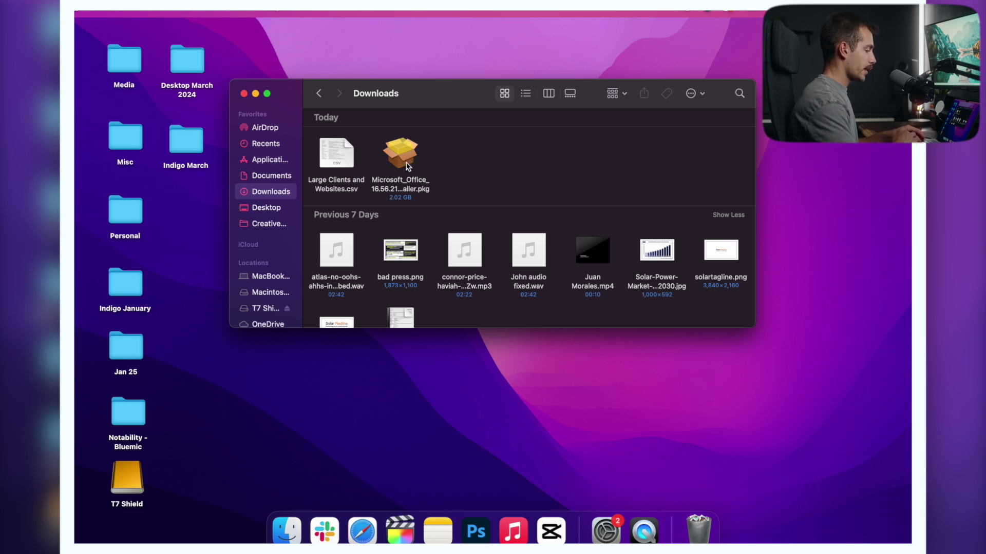
Install Office from the .pkg, accepting the license and authorizing with the password, then trash the installer.
double_click(409, 169)
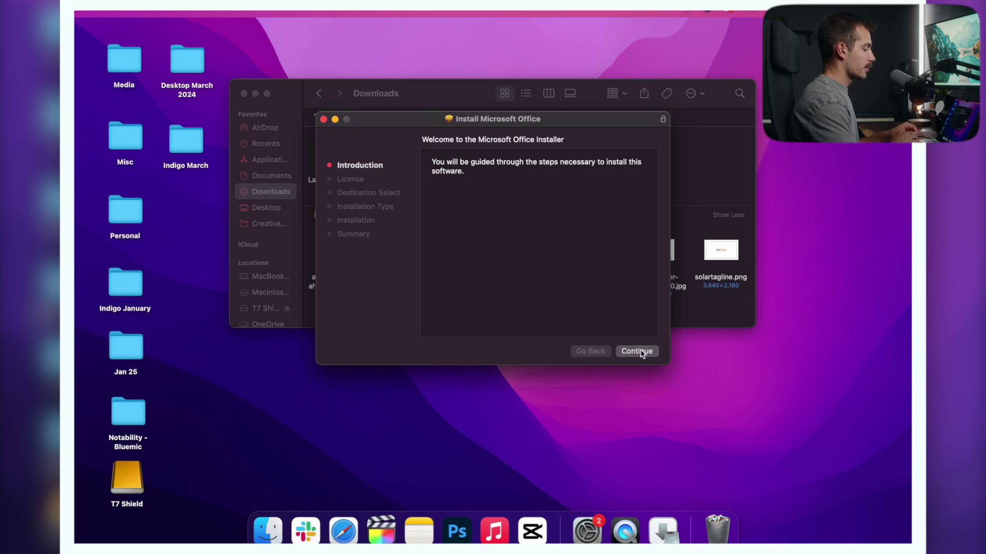
click(639, 352)
click(634, 351)
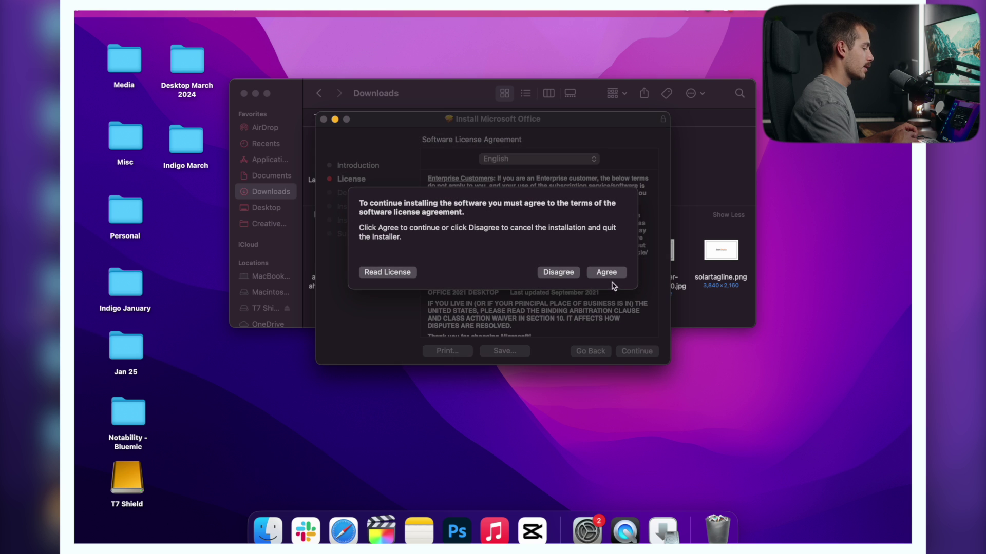
click(614, 281)
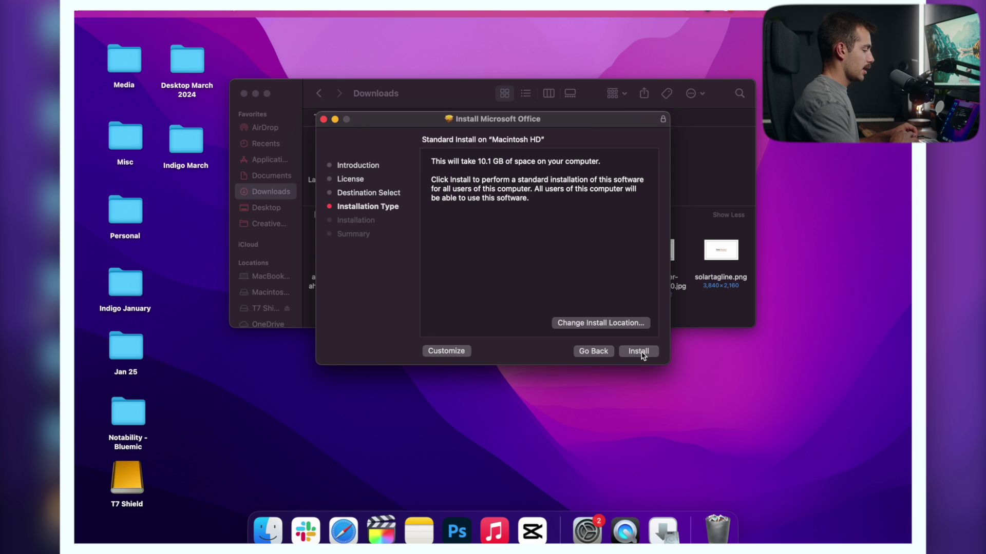
click(639, 352)
text(****)
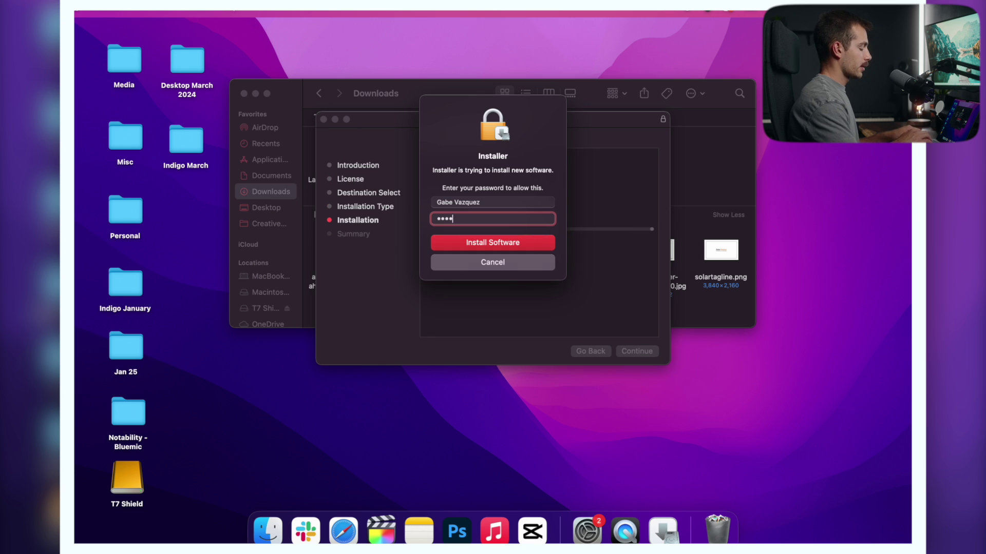
click(533, 247)
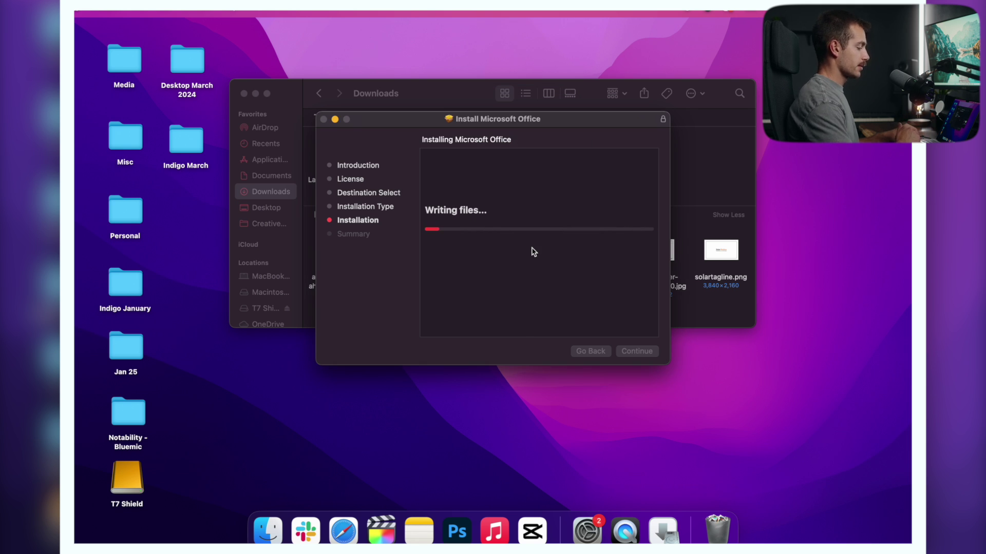
click(643, 356)
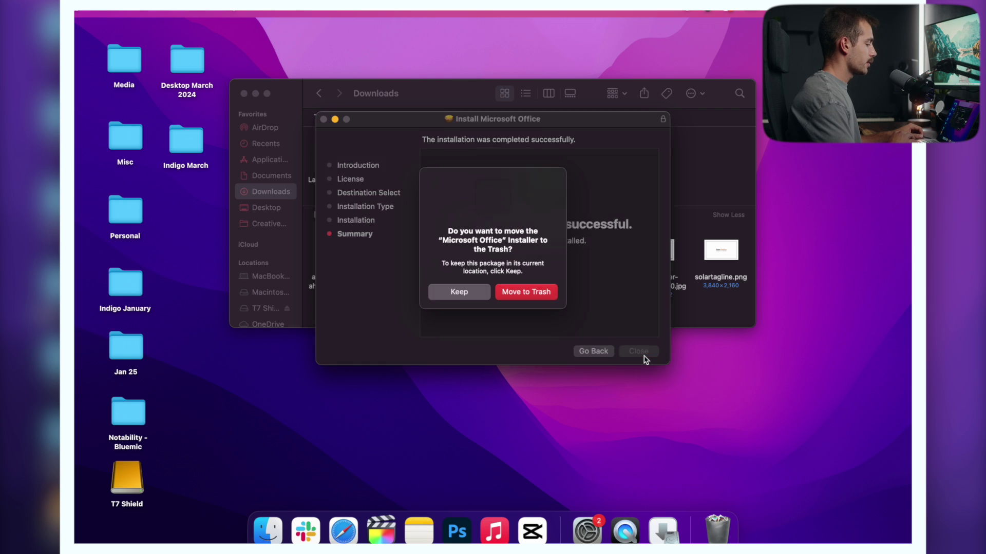
click(535, 292)
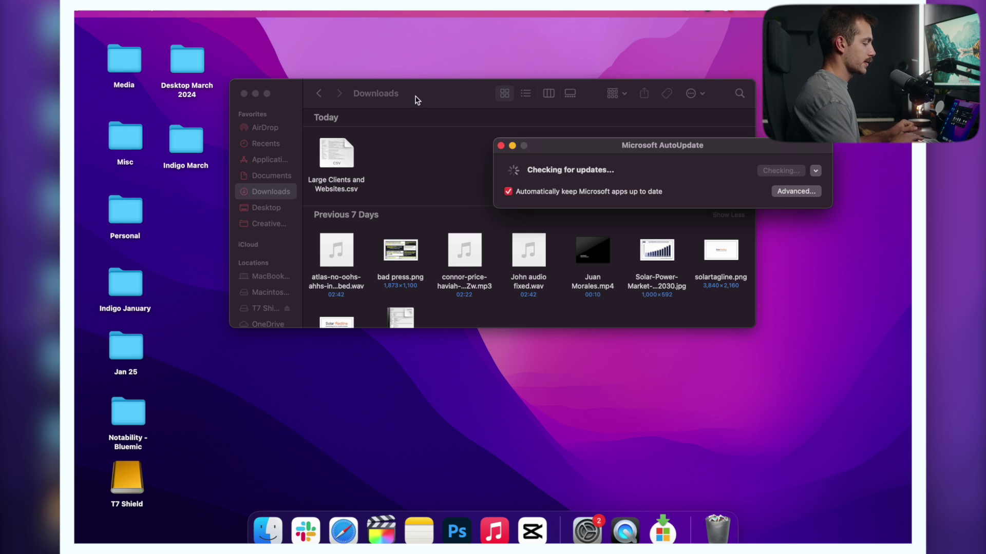
Launch the newly installed Microsoft Word from Applications and dismiss its error report.
click(275, 179)
click(270, 159)
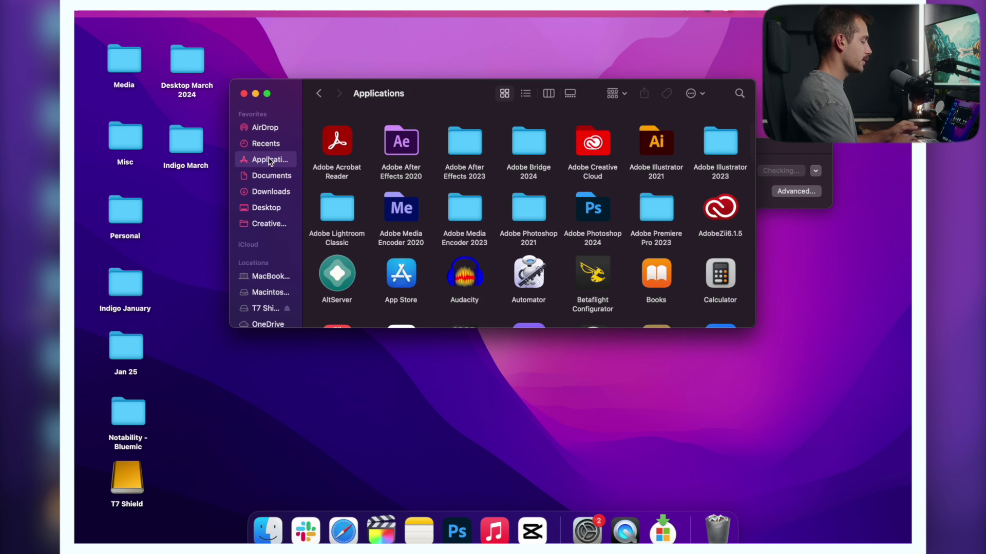
scroll(476, 196, down, 4)
scroll(476, 197, down, 7)
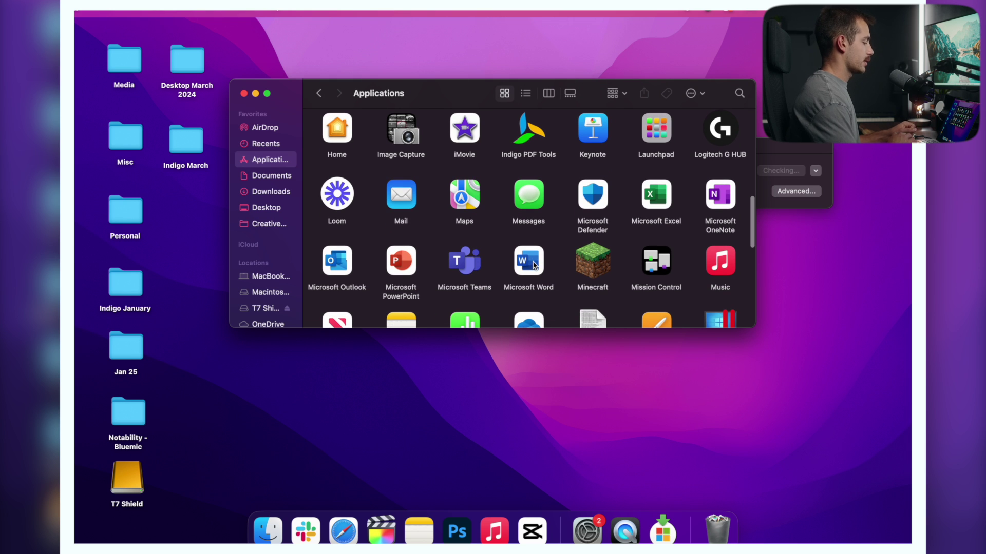
double_click(534, 265)
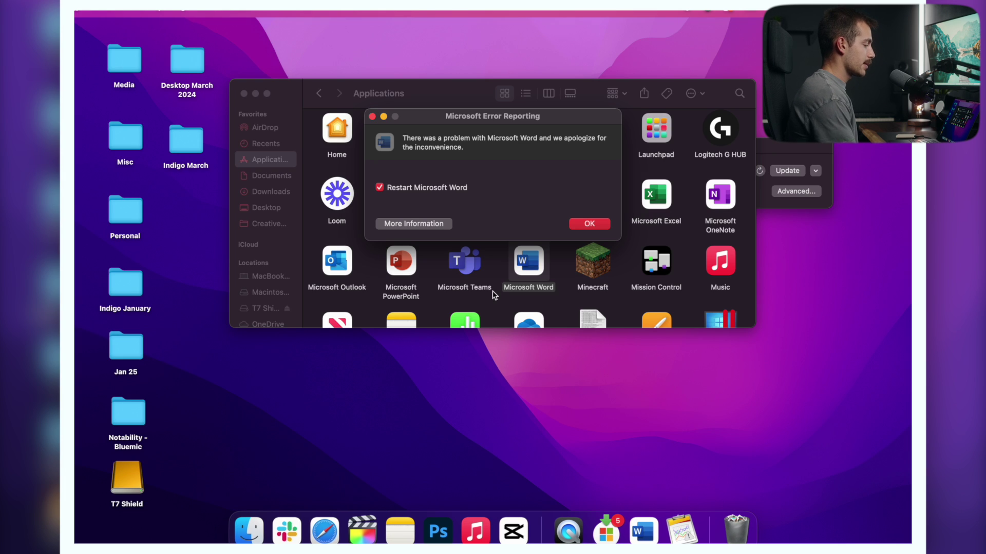
key(Return)
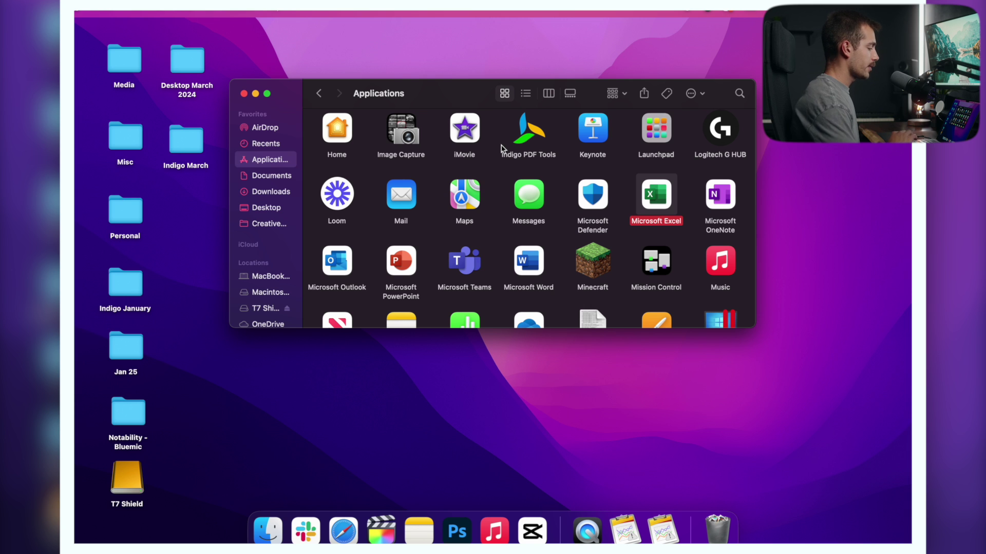
click(564, 243)
Relaunch Microsoft Word from the Applications folder.
double_click(529, 259)
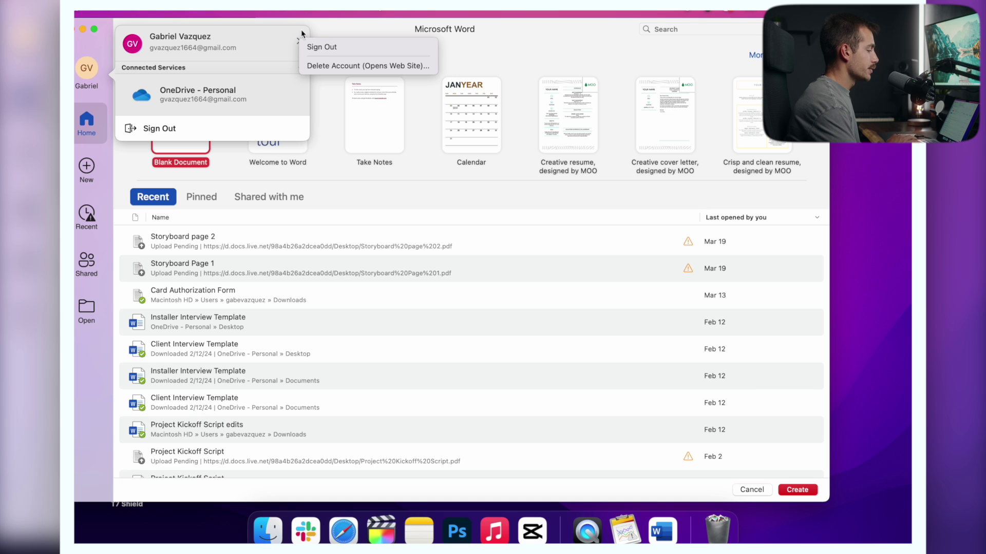
drag(341, 28, 377, 26)
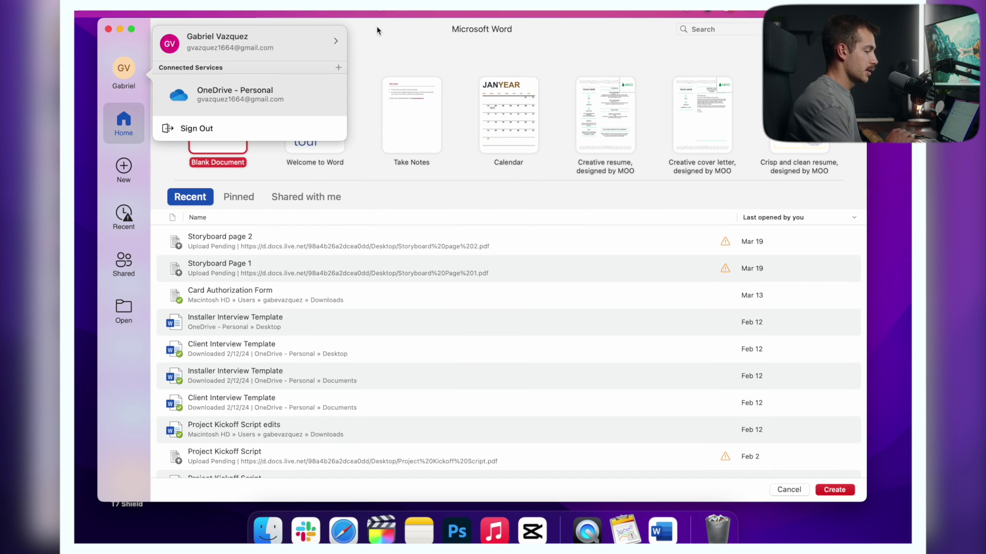